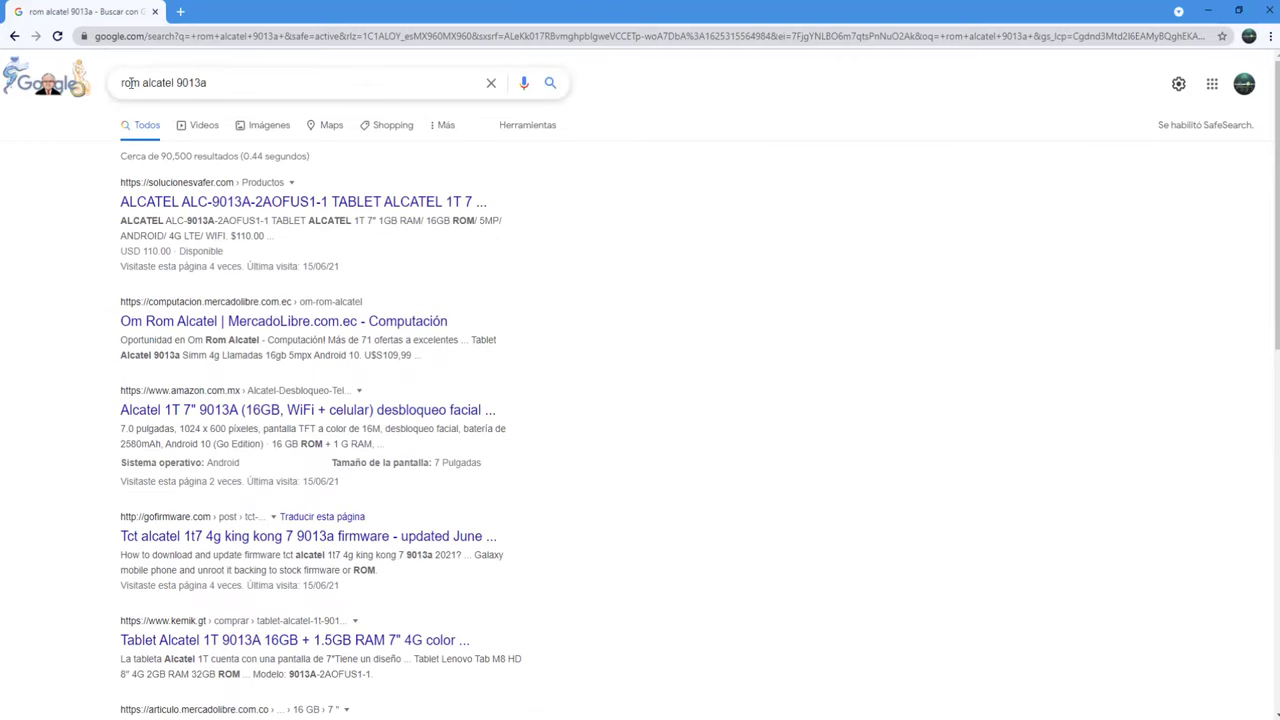
Search the web for "firmware alcatel 9013a", look through the results, and minimize the browser.
{"action": "double_click", "coordinate": [130, 82]}
{"action": "type", "text": "firmware"}
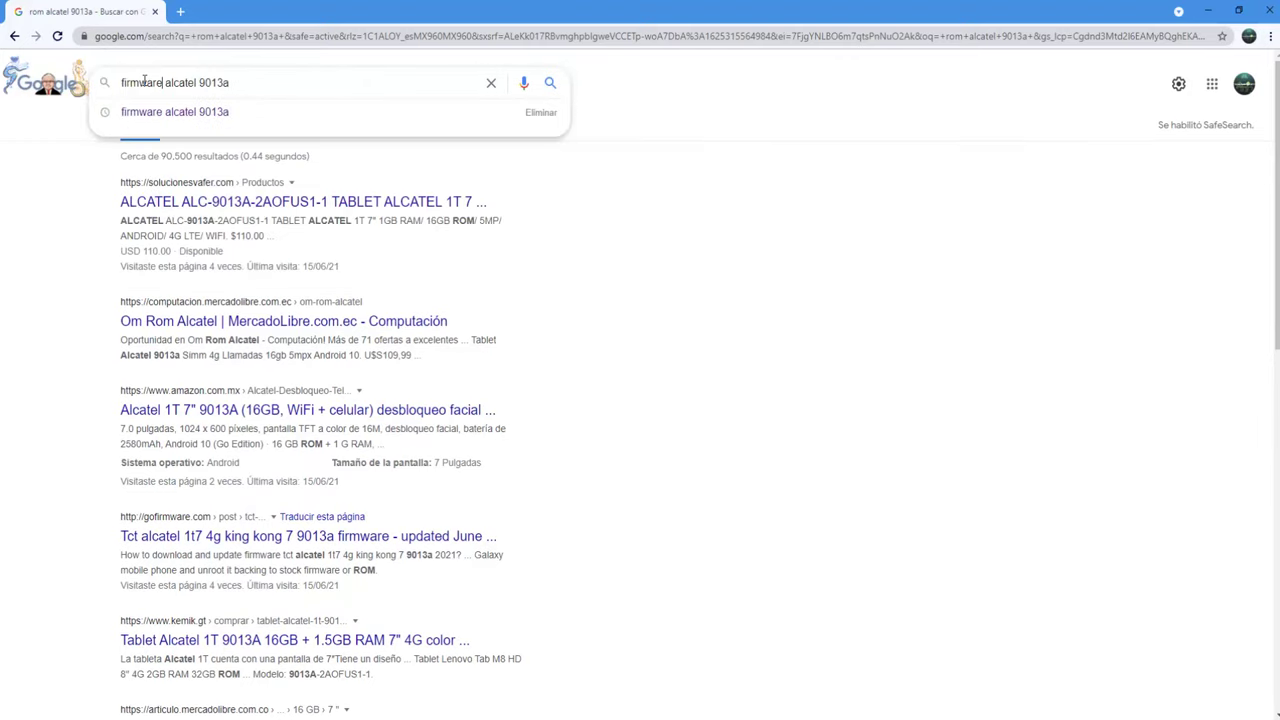
{"action": "key", "text": "Return"}
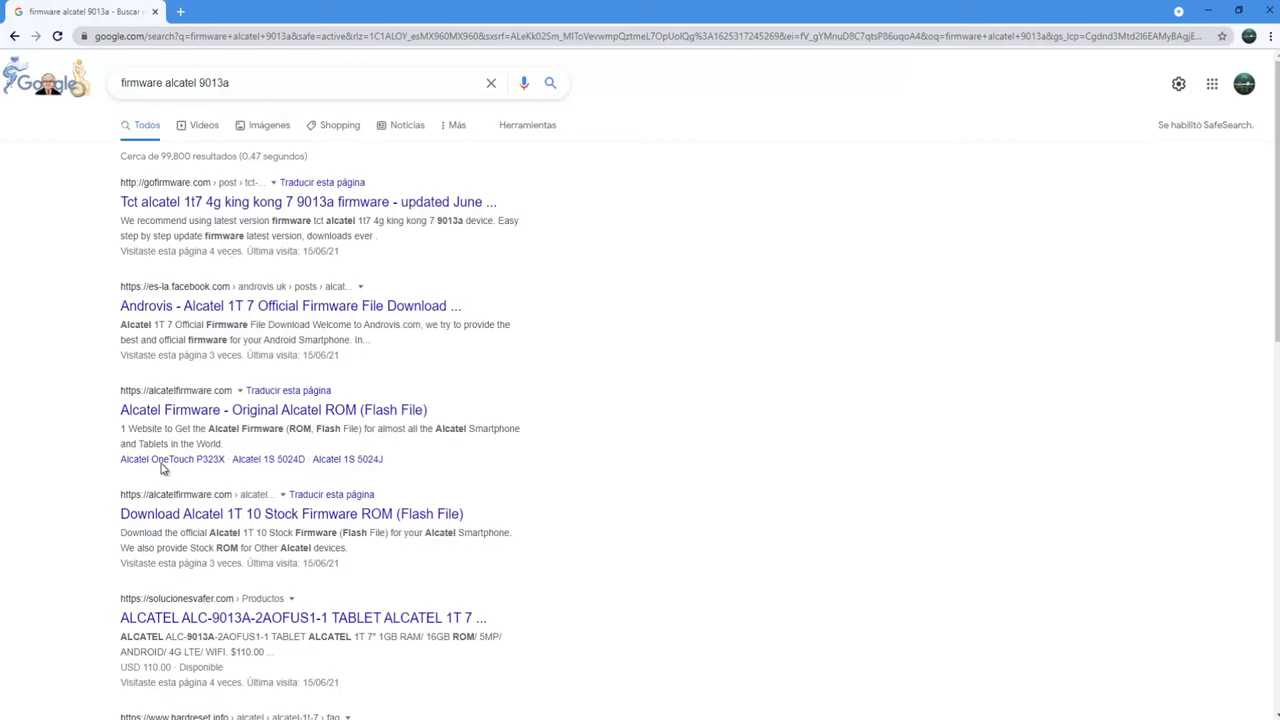
{"action": "scroll", "coordinate": [57, 371], "scroll_direction": "down", "scroll_amount": 2}
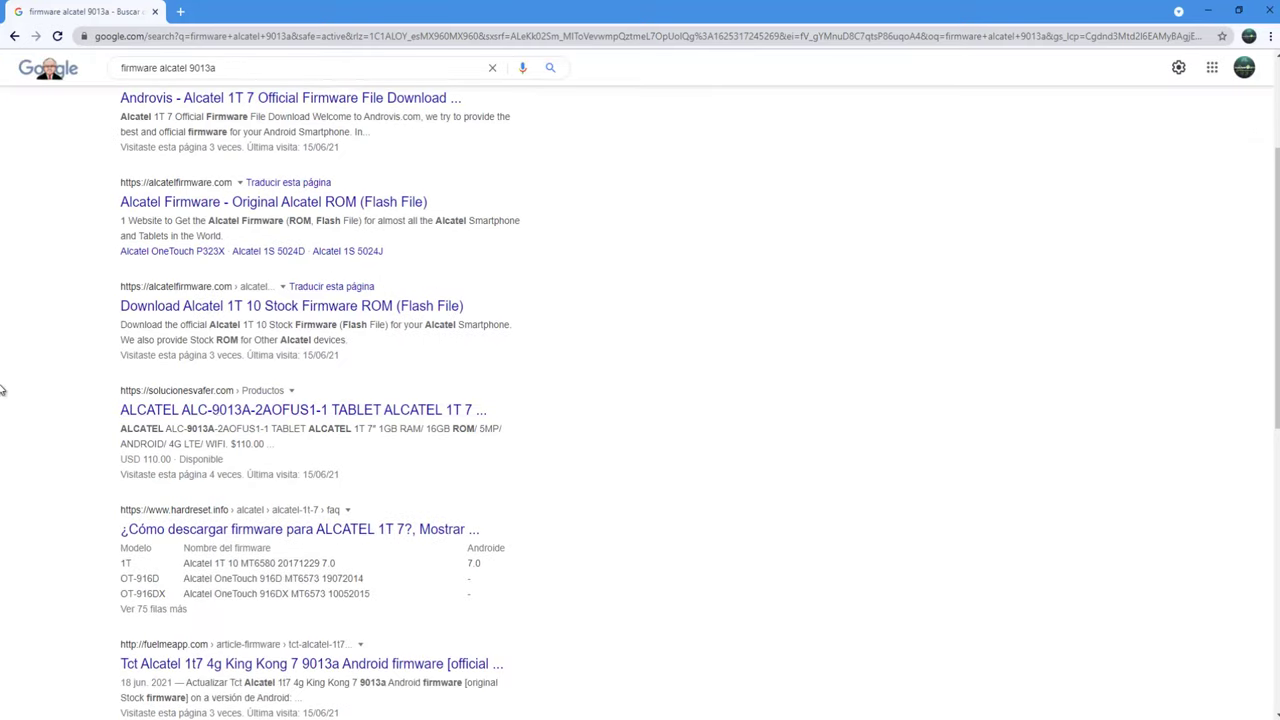
{"action": "scroll", "coordinate": [3, 380], "scroll_direction": "up", "scroll_amount": 1}
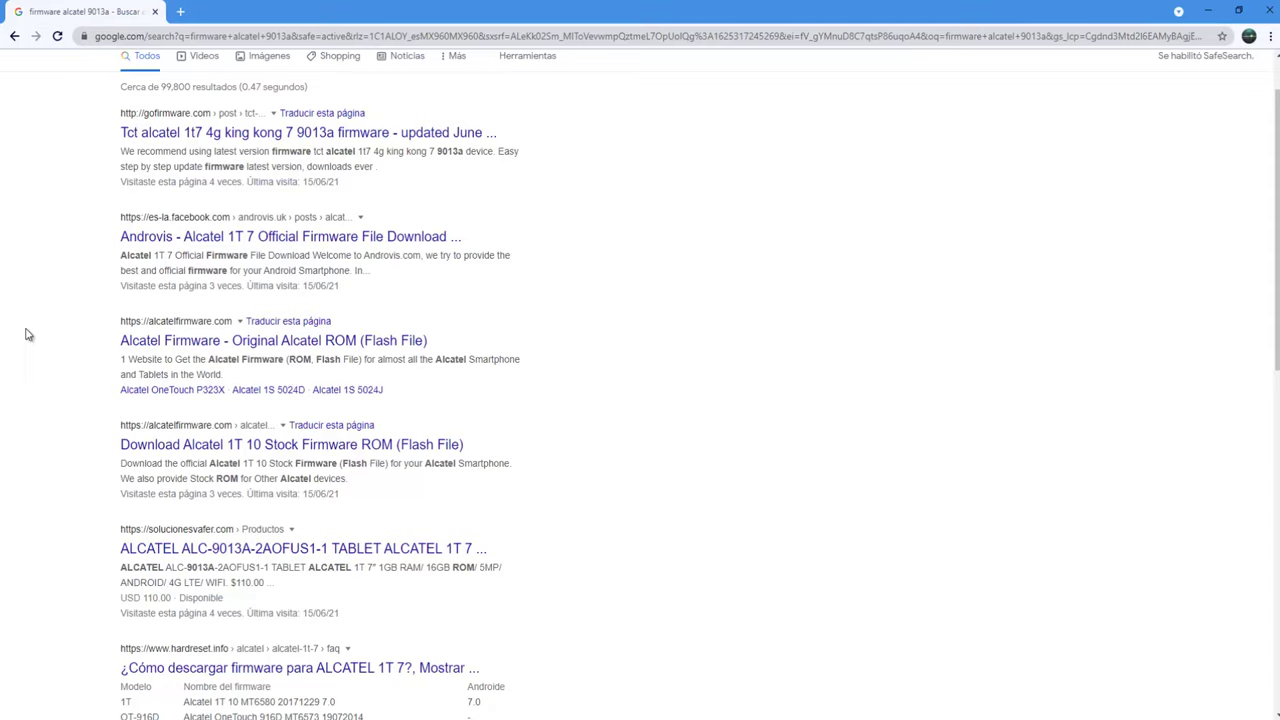
{"action": "left_click", "coordinate": [1208, 10]}
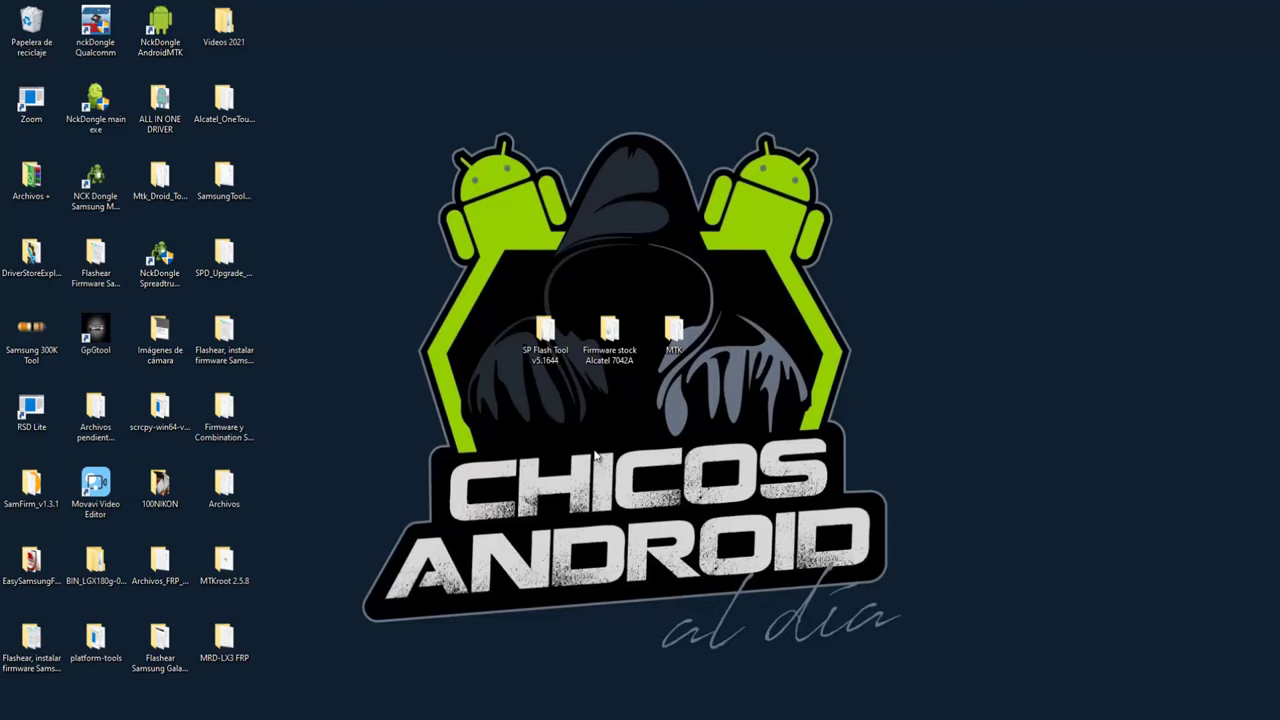
Open the Firmware stock Alcatel 7042A folder on the desktop, review its firmware files, and close it.
{"action": "double_click", "coordinate": [612, 350]}
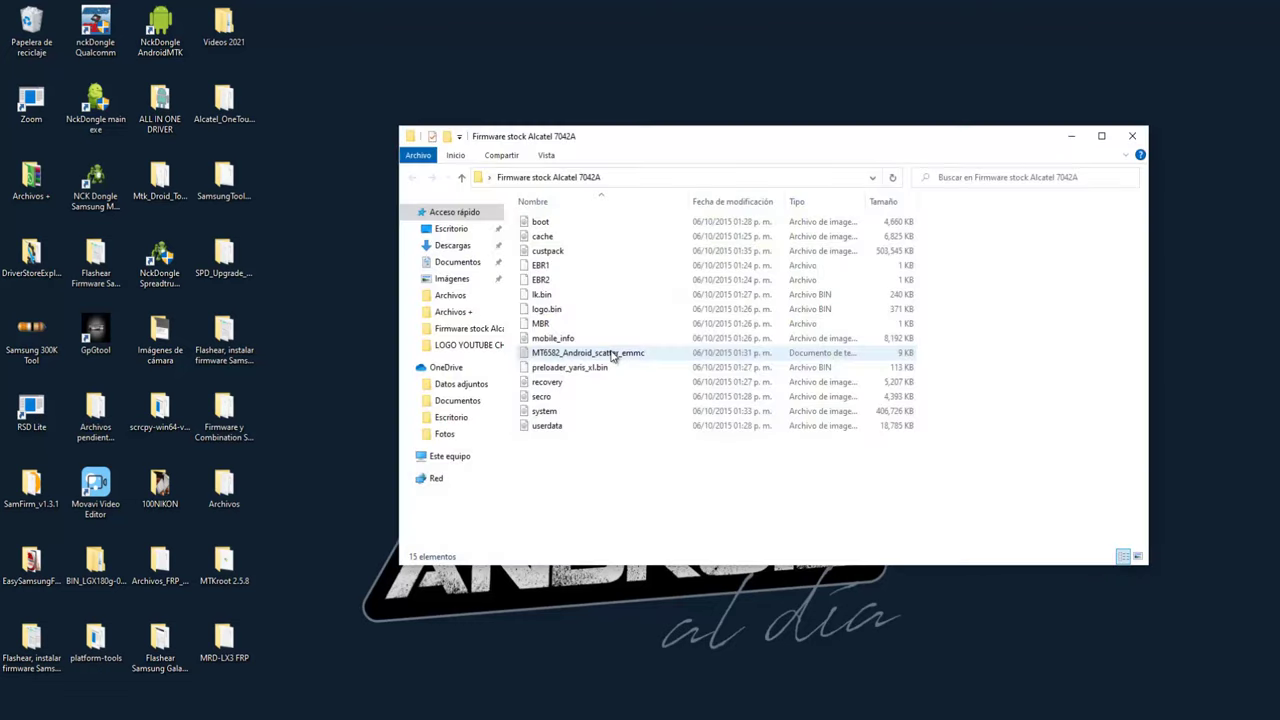
{"action": "left_click_drag", "start_coordinate": [688, 482], "coordinate": [530, 232]}
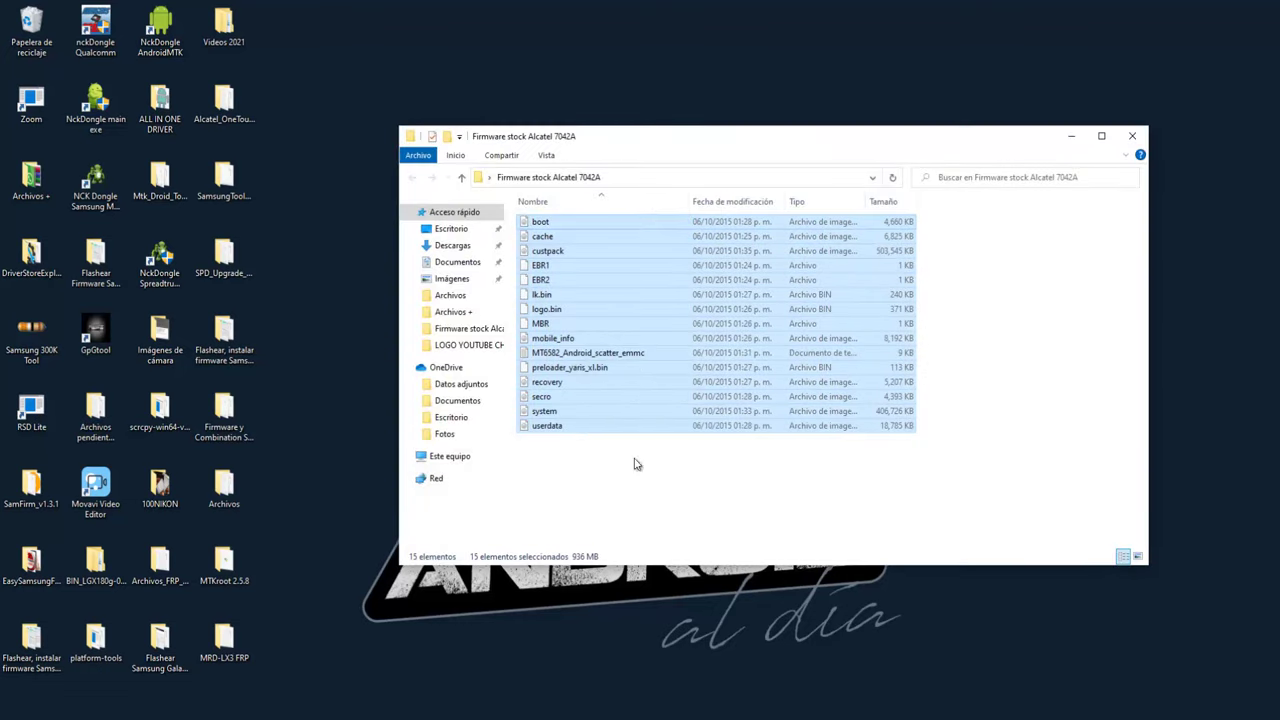
{"action": "left_click", "coordinate": [665, 490]}
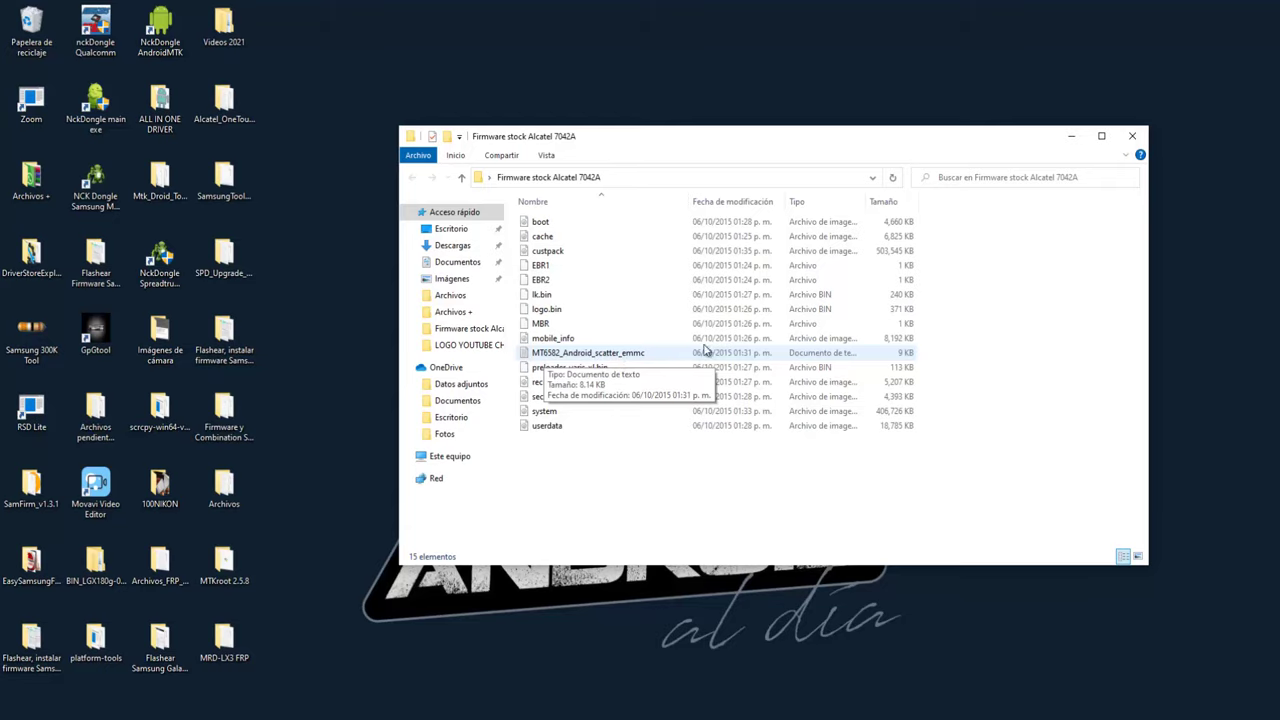
{"action": "left_click", "coordinate": [1132, 136]}
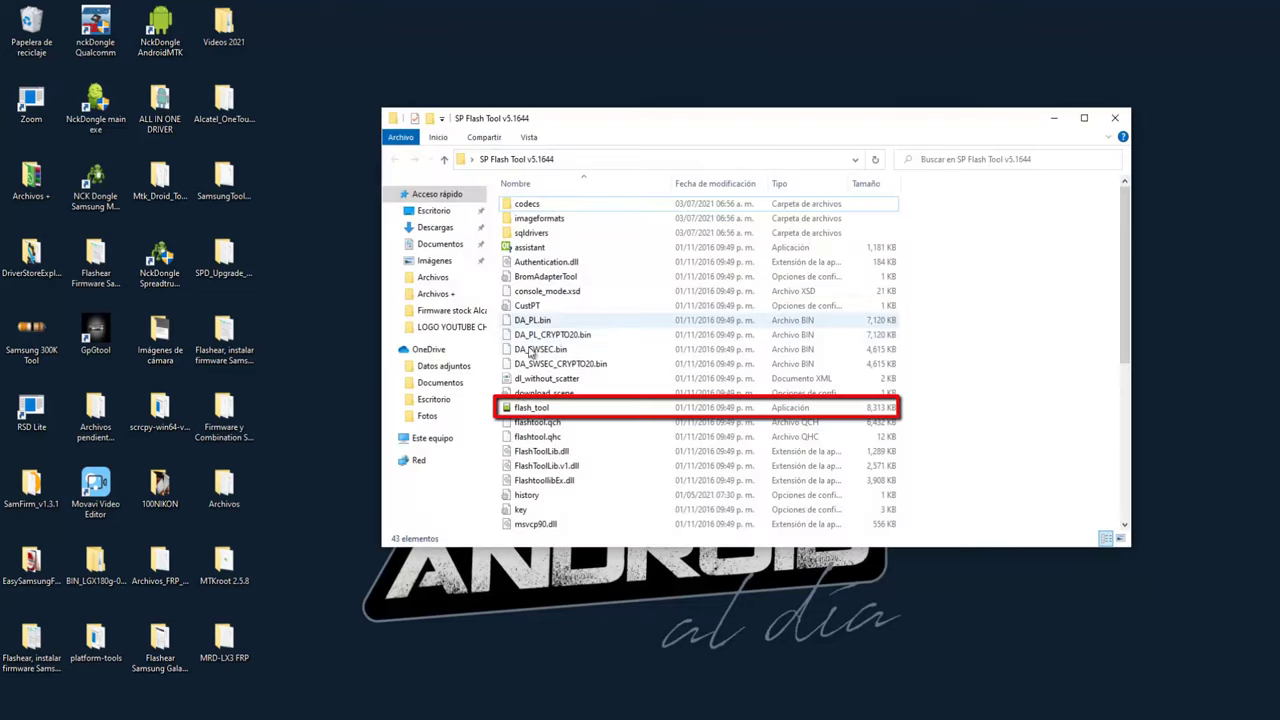
Launch flash_tool from the SP Flash Tool v5.1644 folder and move its window toward the middle of the desktop.
{"action": "left_click", "coordinate": [531, 408]}
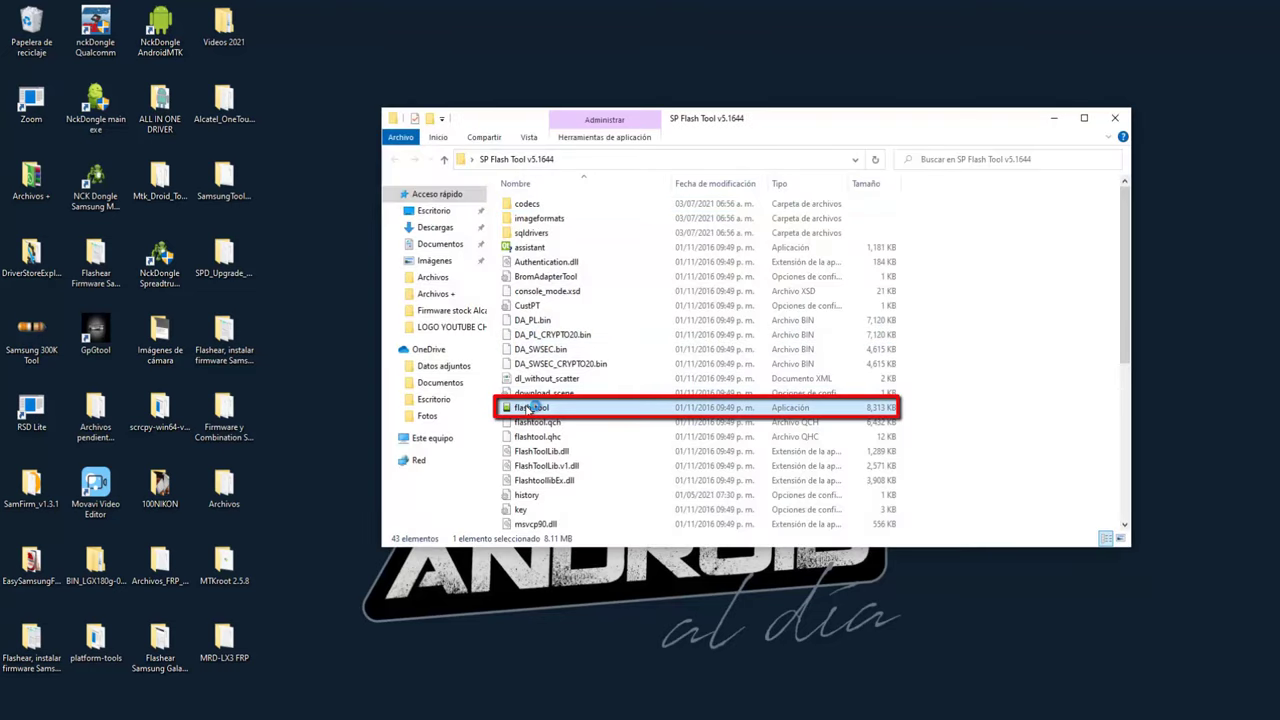
{"action": "double_click", "coordinate": [531, 408]}
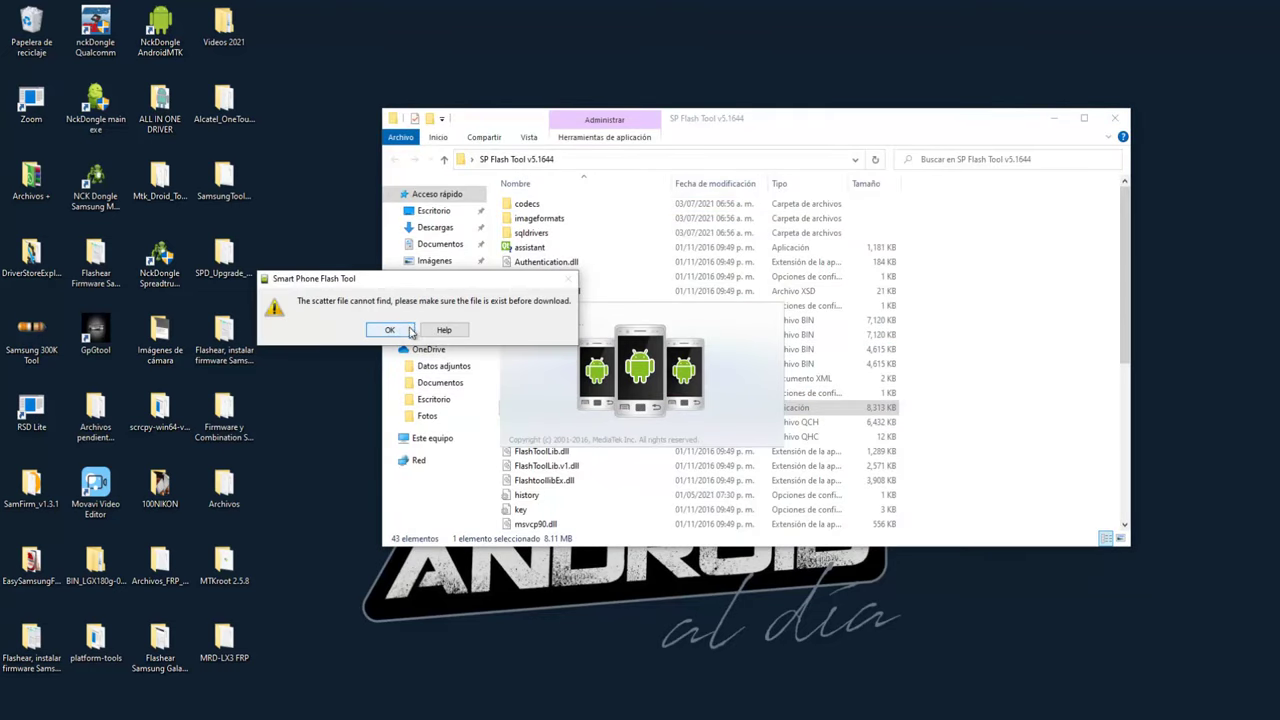
{"action": "left_click", "coordinate": [390, 330]}
{"action": "left_click_drag", "start_coordinate": [436, 88], "coordinate": [779, 115]}
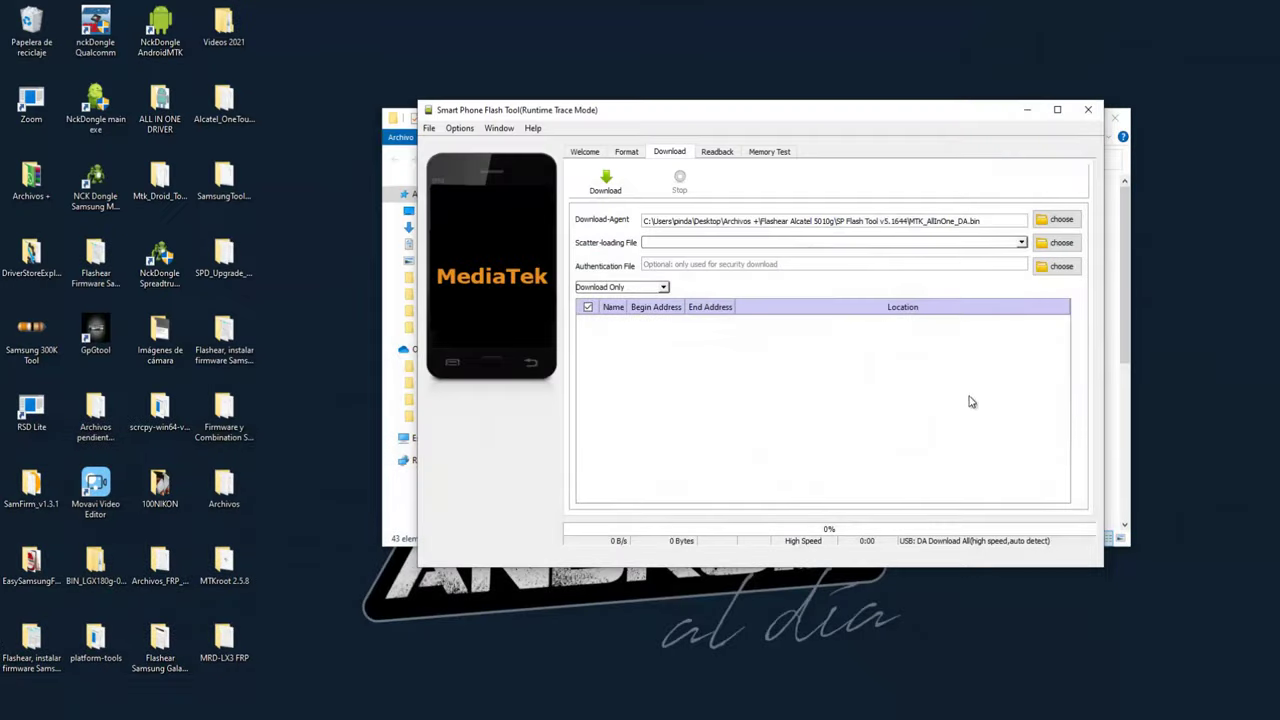
Load MTK_AllInOne_DA.bin as the Download-Agent file.
{"action": "left_click", "coordinate": [1062, 219]}
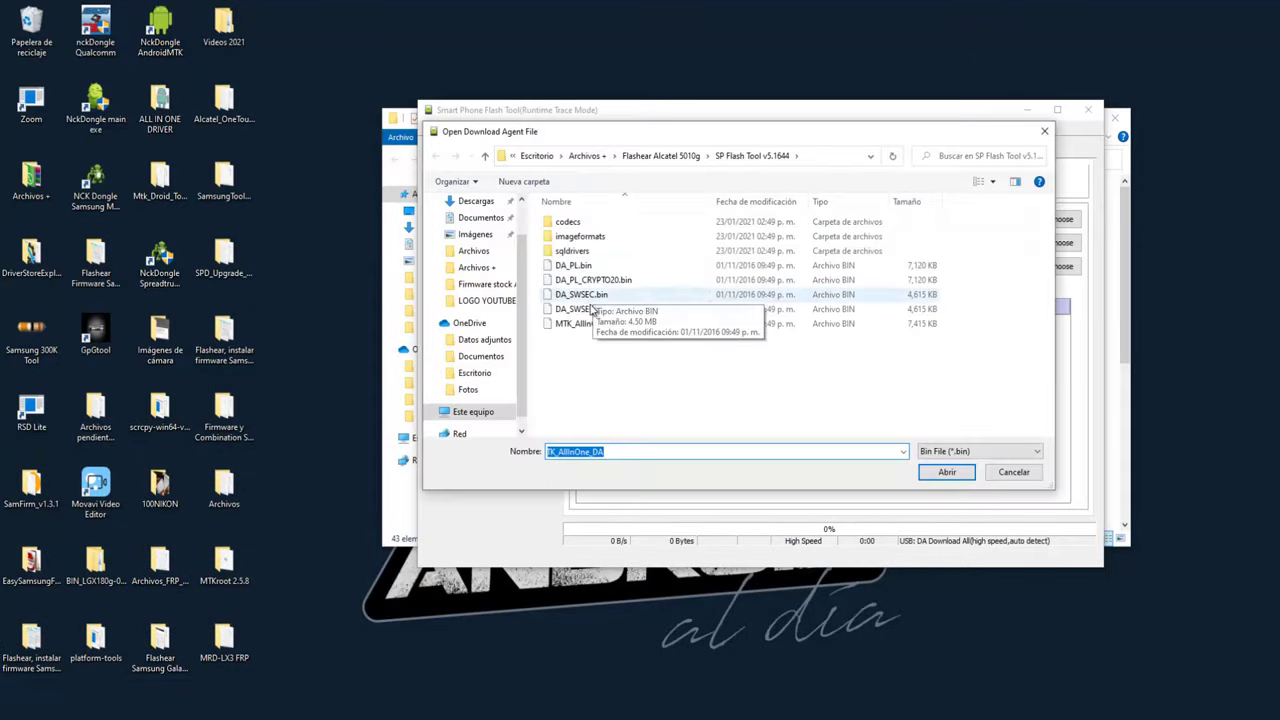
{"action": "left_click", "coordinate": [580, 324]}
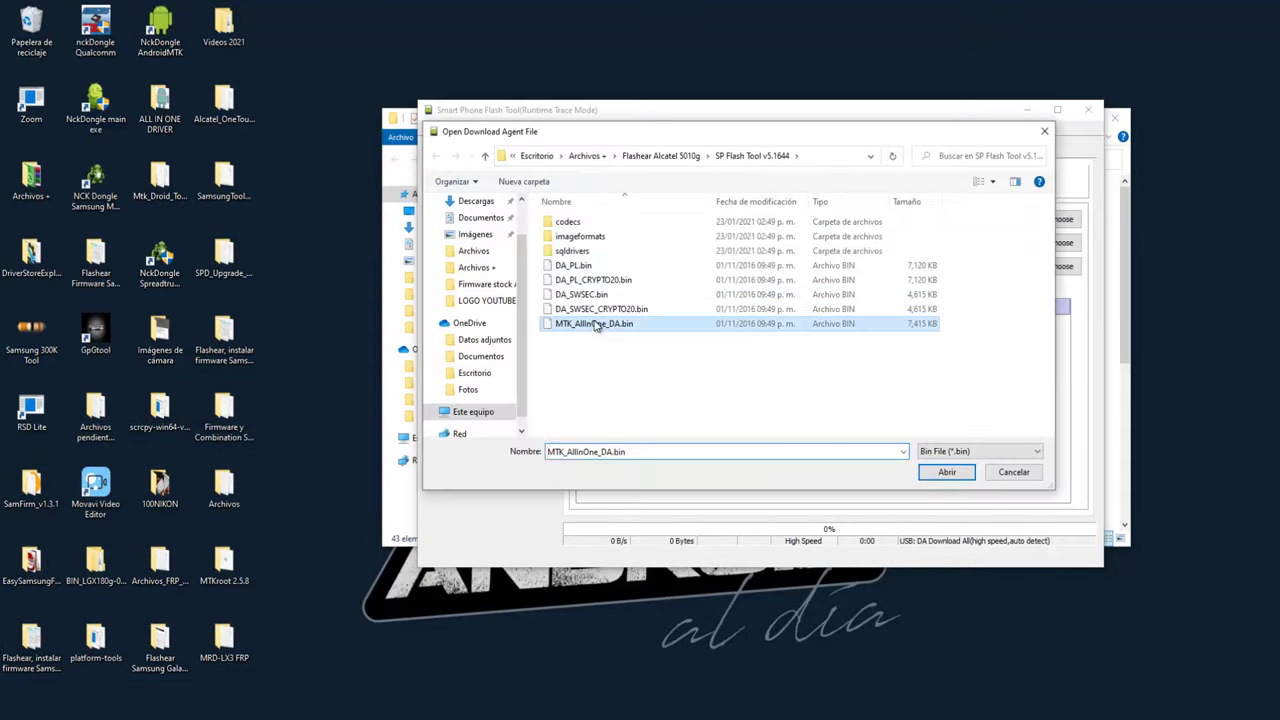
{"action": "left_click", "coordinate": [946, 472]}
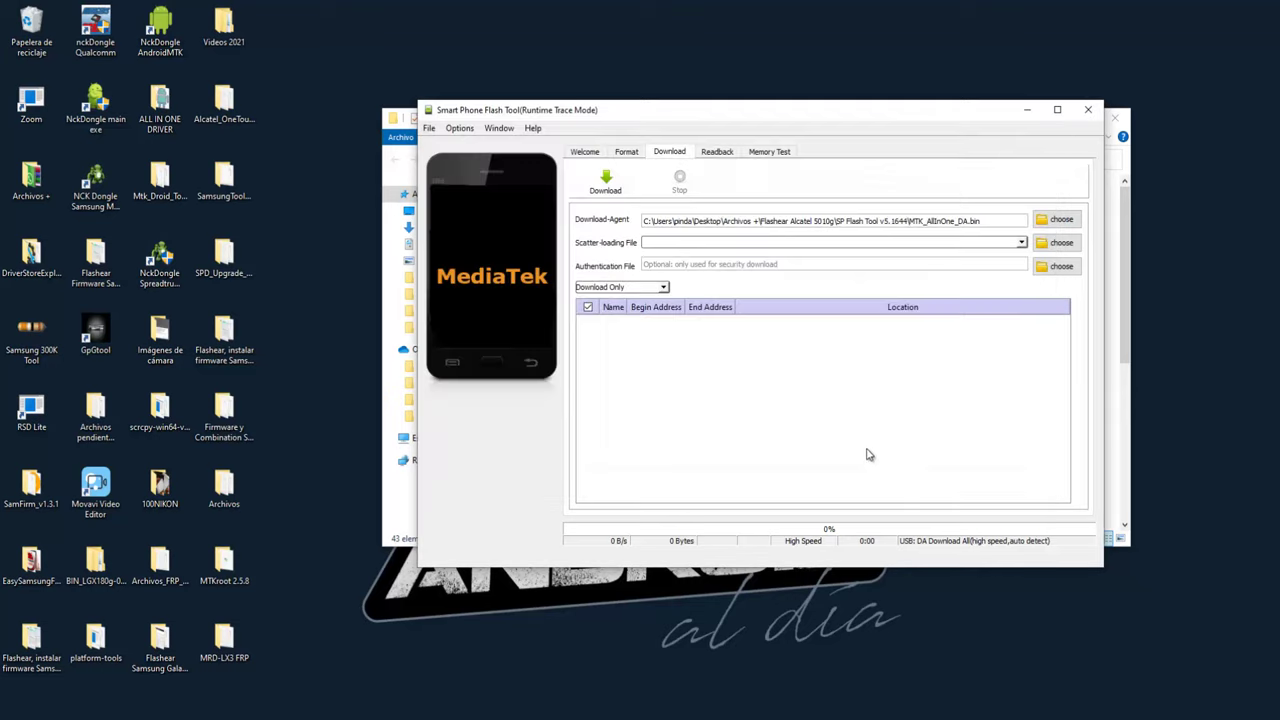
Load MT6582_Android_scatter_emmc from the desktop's Firmware stock Alcatel 7042A folder as the scatter-loading file.
{"action": "left_click", "coordinate": [1047, 246]}
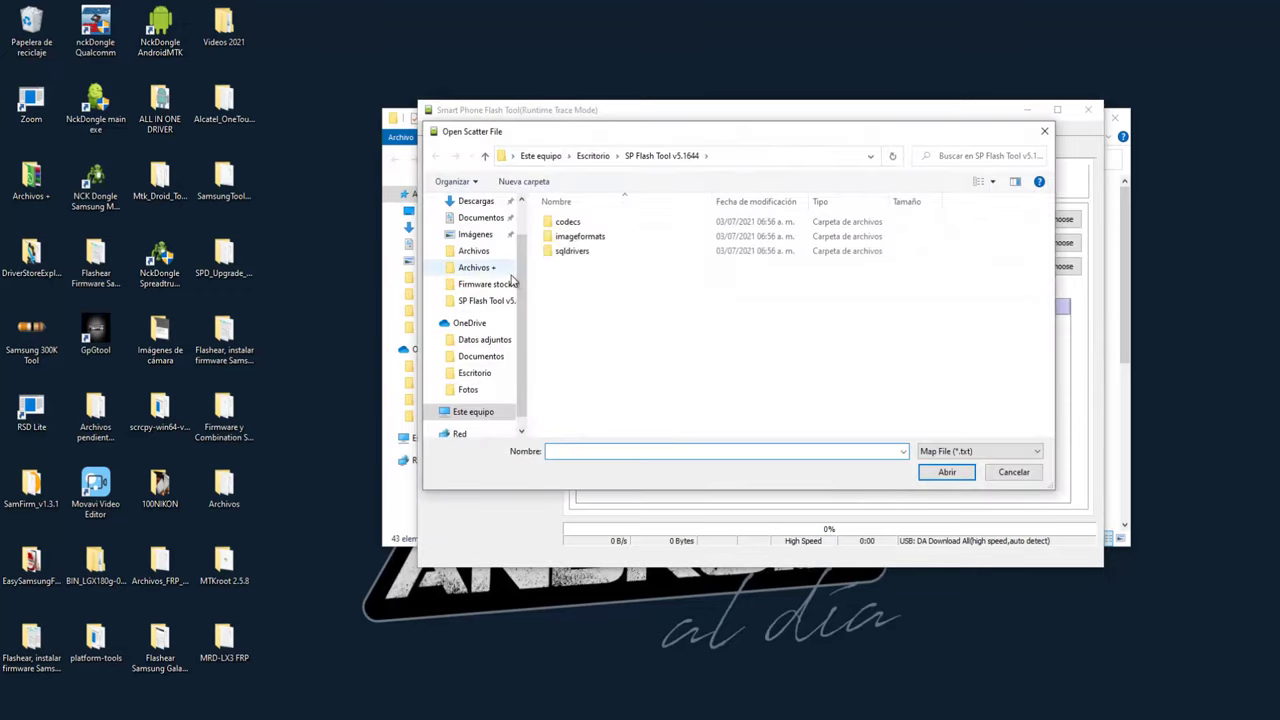
{"action": "scroll", "coordinate": [460, 255], "scroll_direction": "up", "scroll_amount": 3}
{"action": "left_click", "coordinate": [474, 228]}
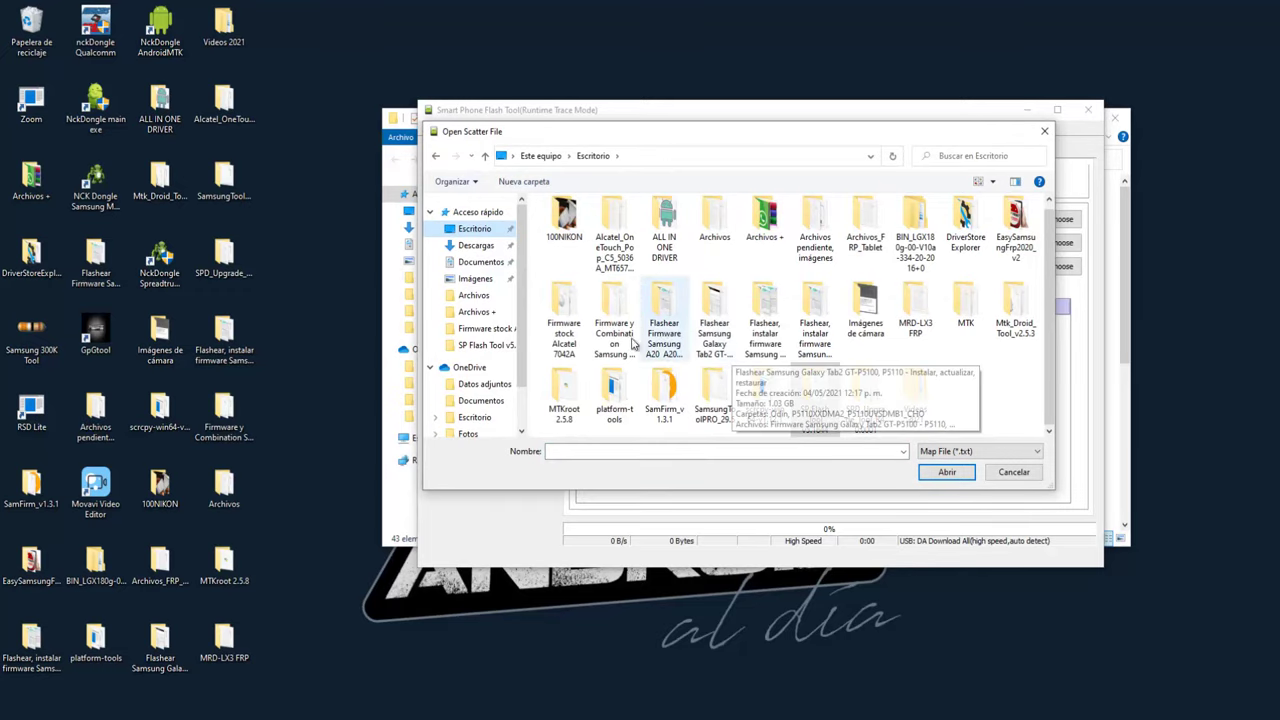
{"action": "double_click", "coordinate": [566, 315]}
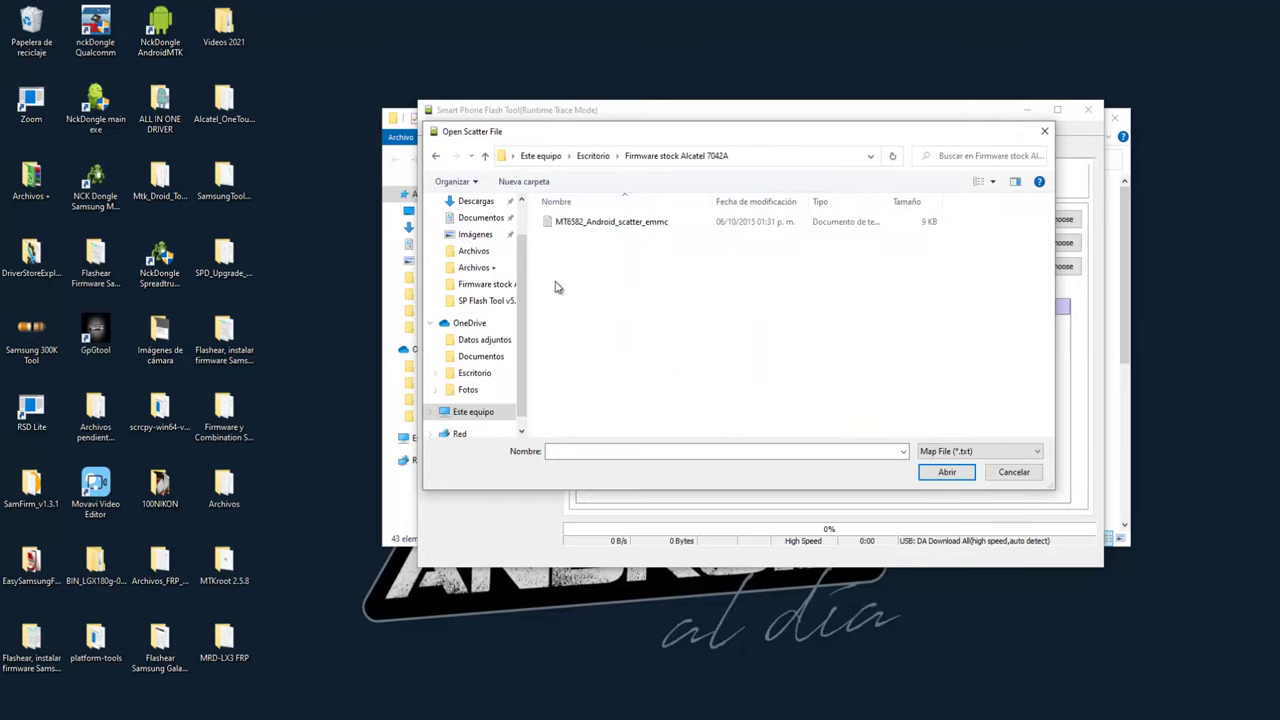
{"action": "left_click", "coordinate": [621, 230]}
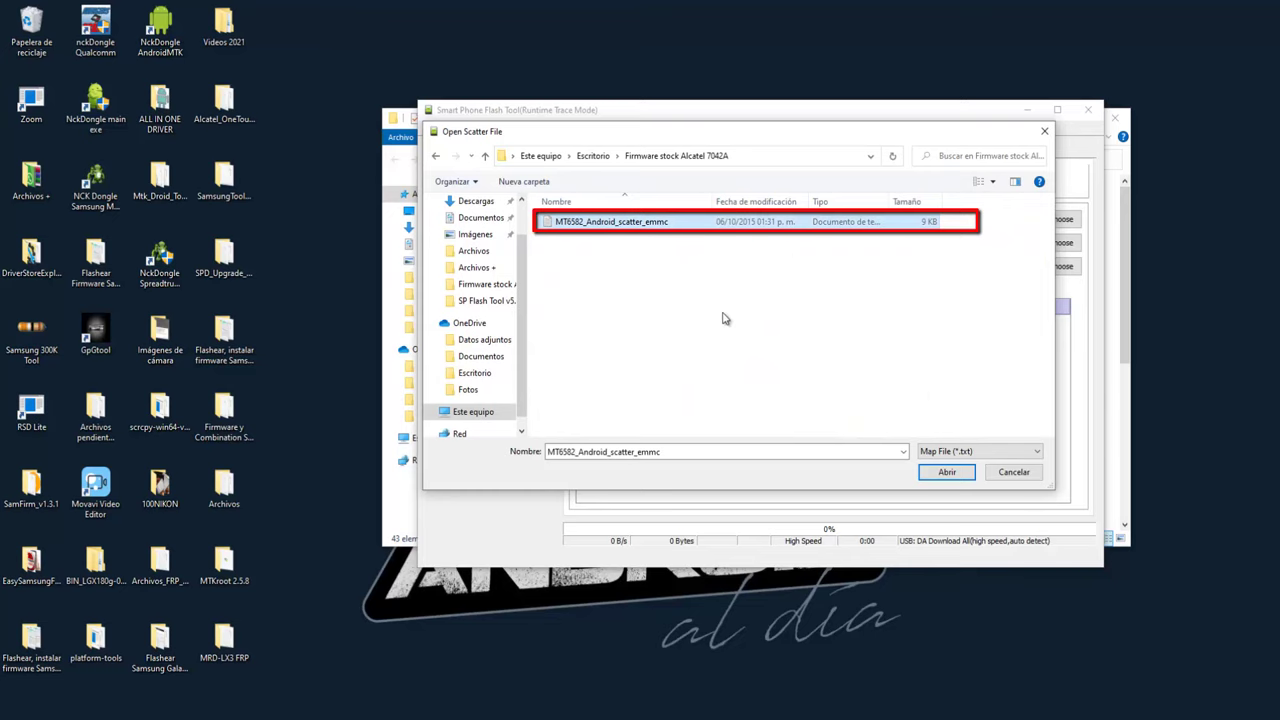
{"action": "left_click", "coordinate": [929, 477]}
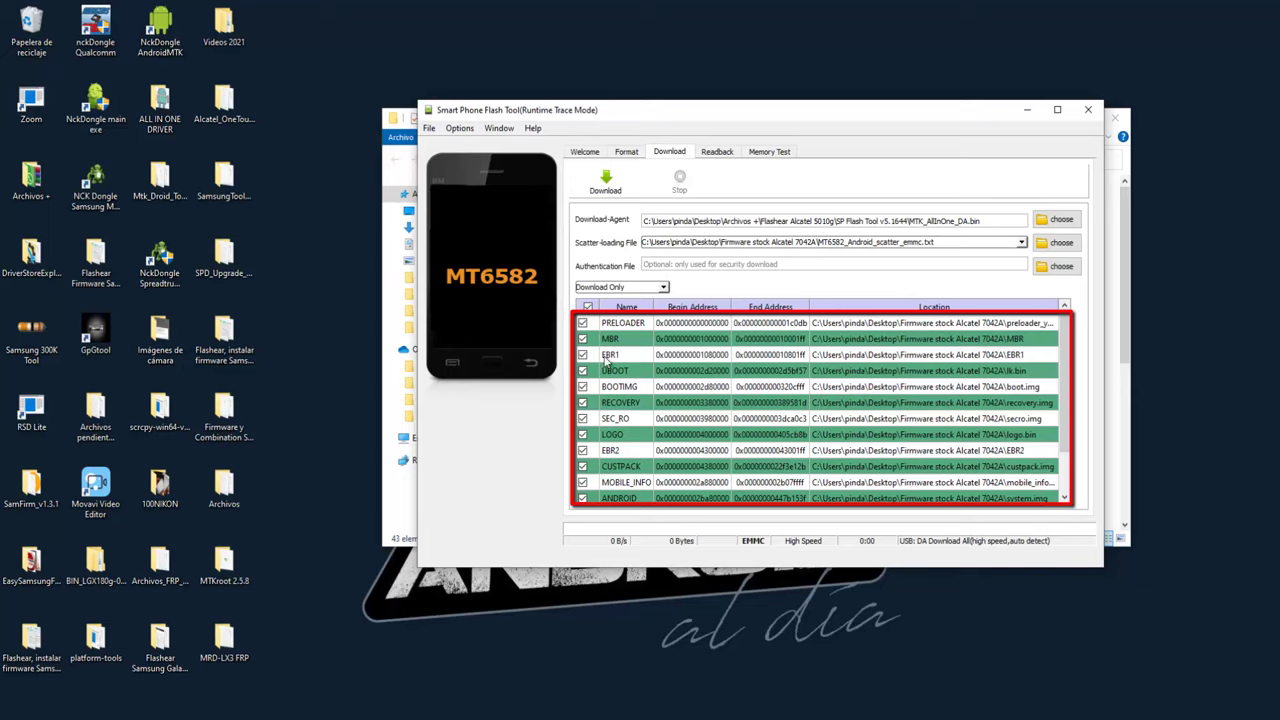
Review the loaded partitions and exclude PRELOADER from the items being flashed.
{"action": "scroll", "coordinate": [606, 420], "scroll_direction": "down", "scroll_amount": 1}
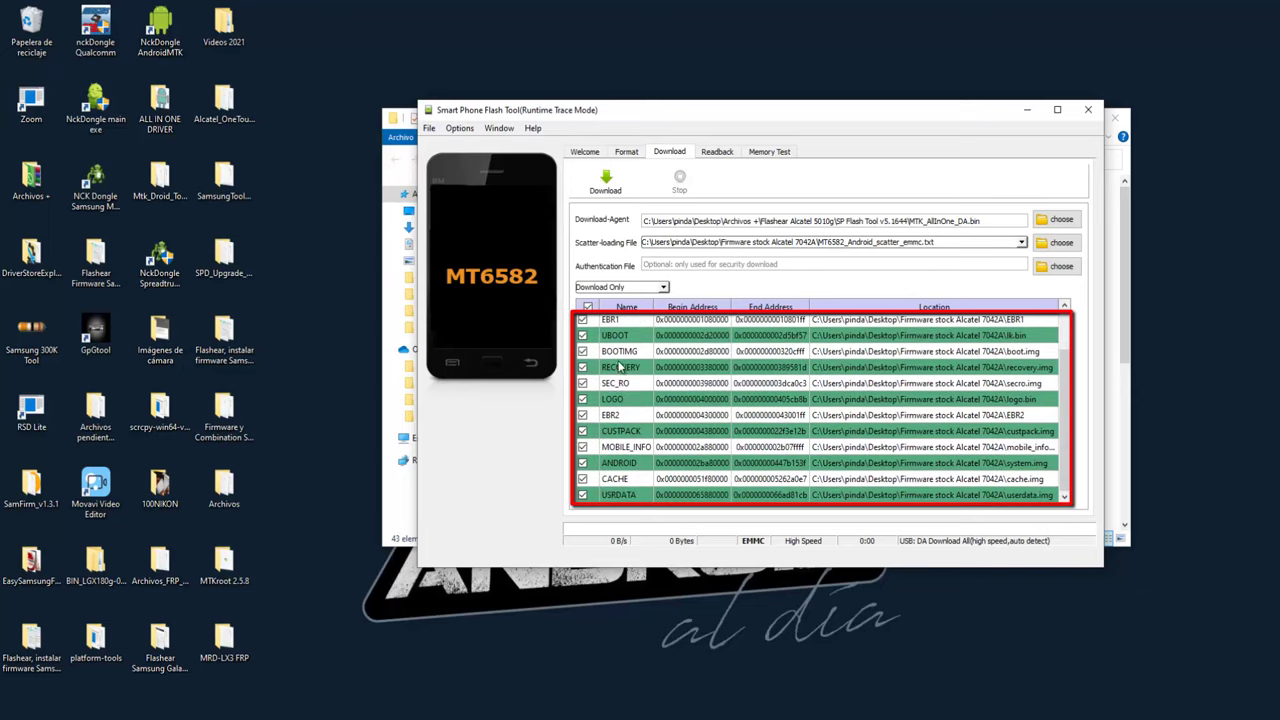
{"action": "scroll", "coordinate": [620, 382], "scroll_direction": "up", "scroll_amount": 1}
{"action": "scroll", "coordinate": [613, 410], "scroll_direction": "down", "scroll_amount": 1}
{"action": "scroll", "coordinate": [603, 430], "scroll_direction": "up", "scroll_amount": 1}
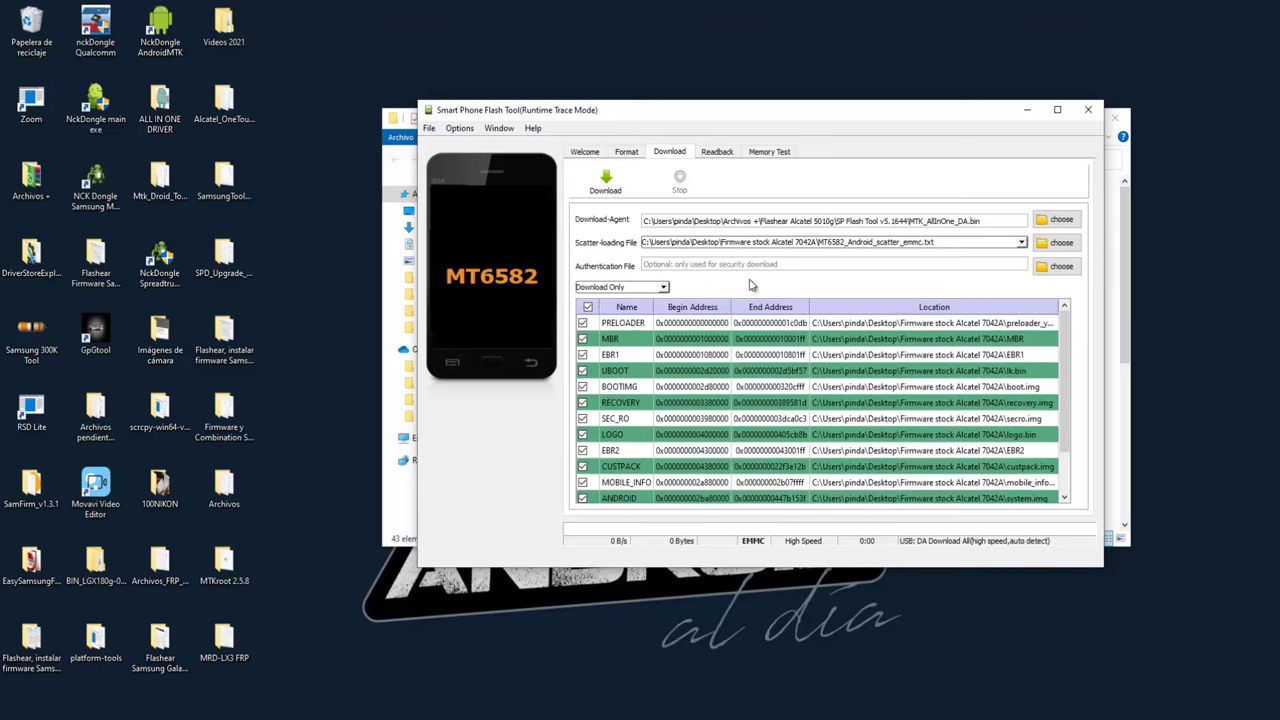
{"action": "left_click", "coordinate": [583, 323]}
{"action": "left_click", "coordinate": [582, 323]}
Set the flashing mode to Download Only and start the download to the device.
{"action": "left_click", "coordinate": [664, 287]}
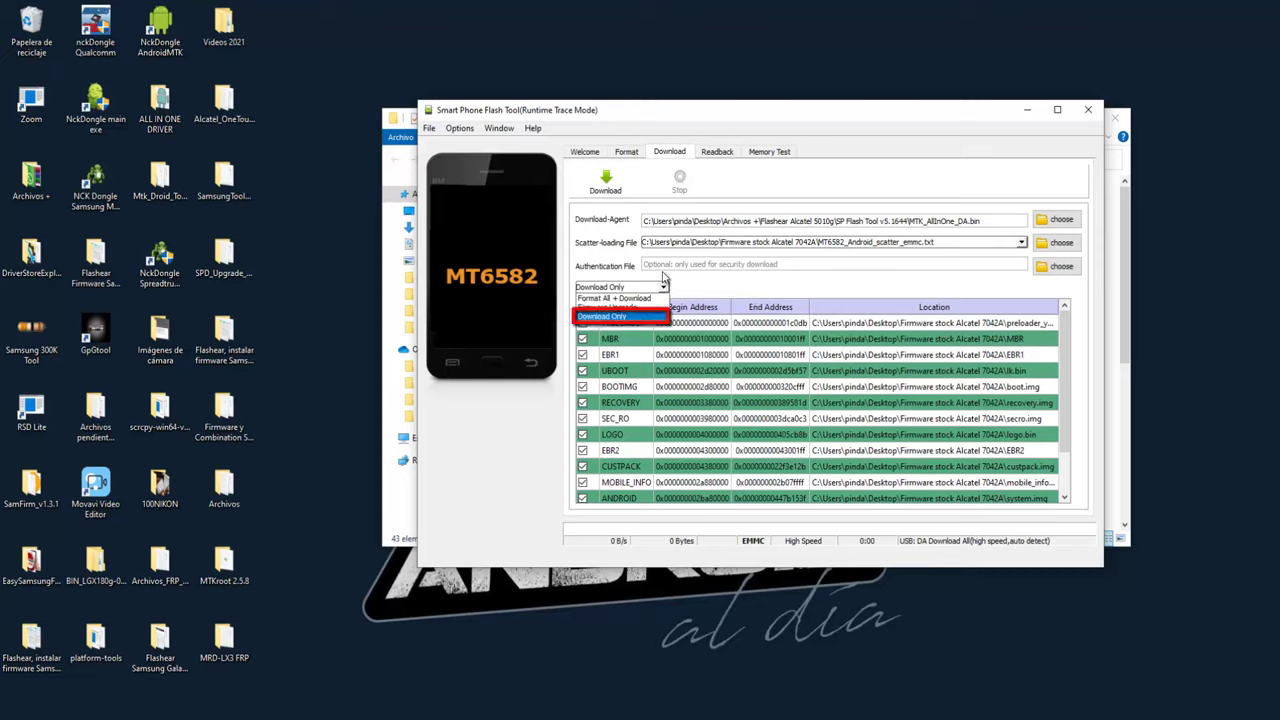
{"action": "left_click", "coordinate": [654, 316]}
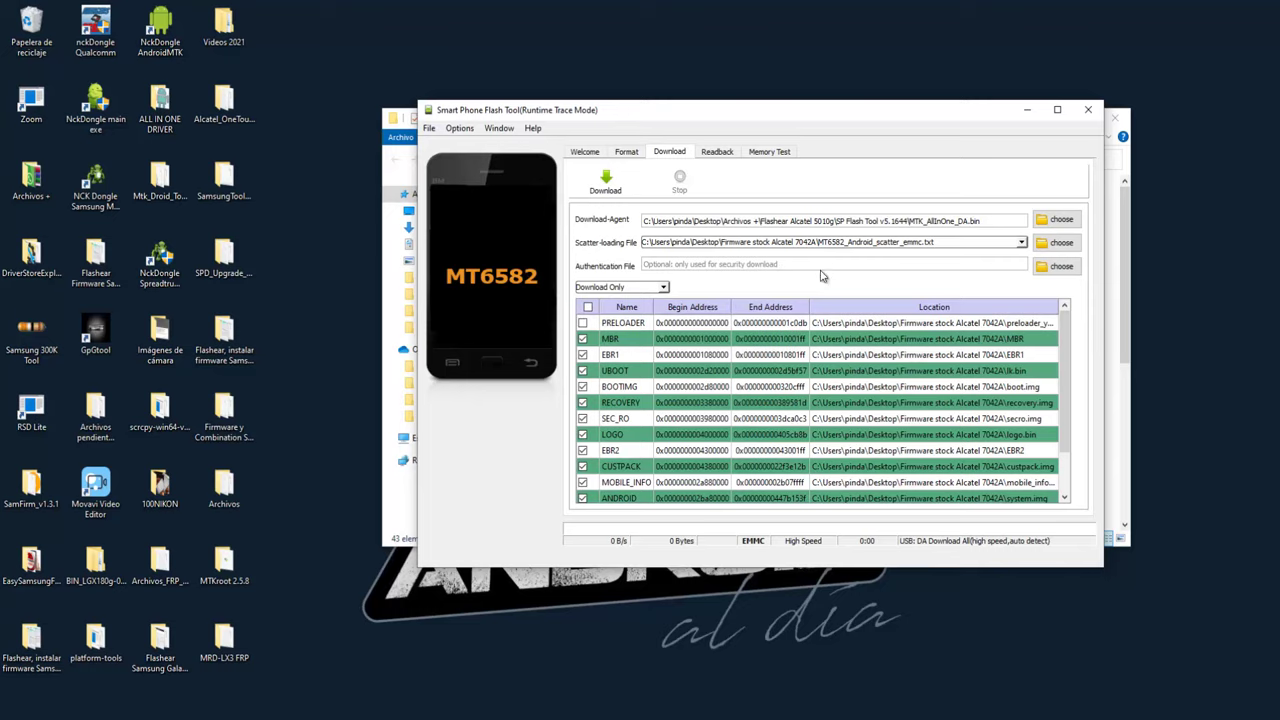
{"action": "left_click", "coordinate": [620, 190]}
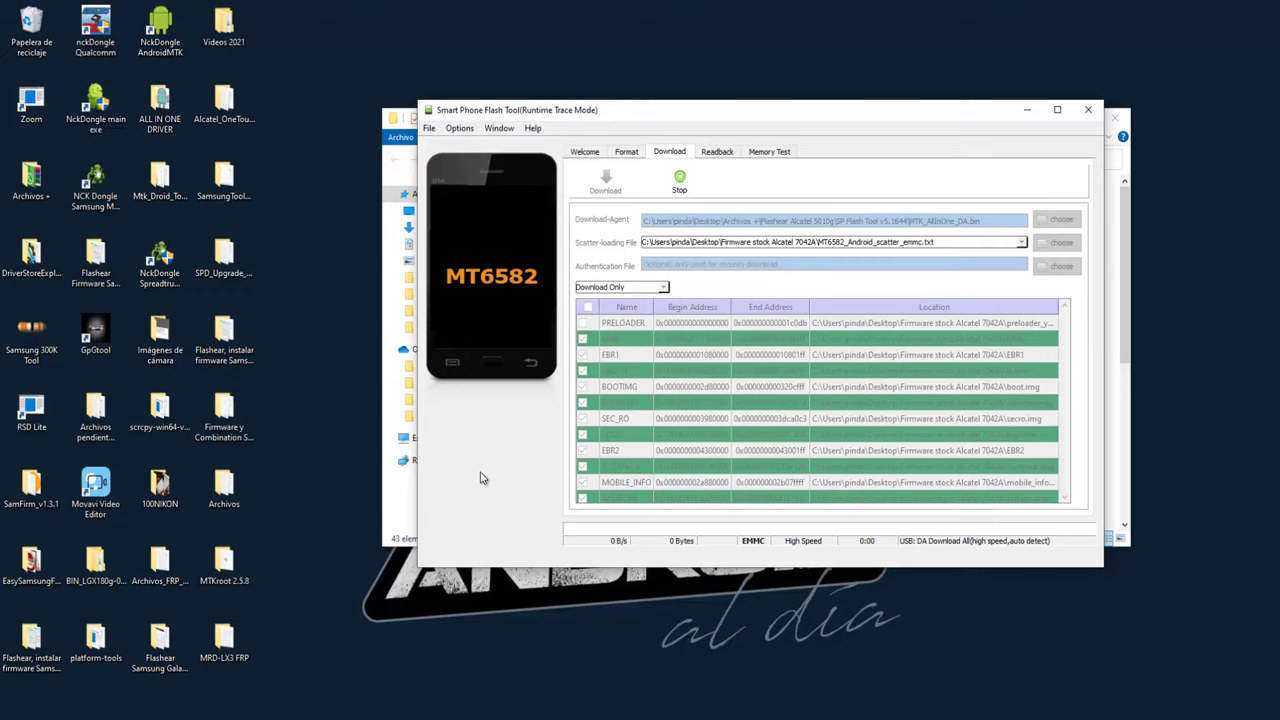
Open the Archivos + folder from the desktop and browse into its "Flashear, instalar ROM stock" subfolder.
{"action": "left_click", "coordinate": [44, 179]}
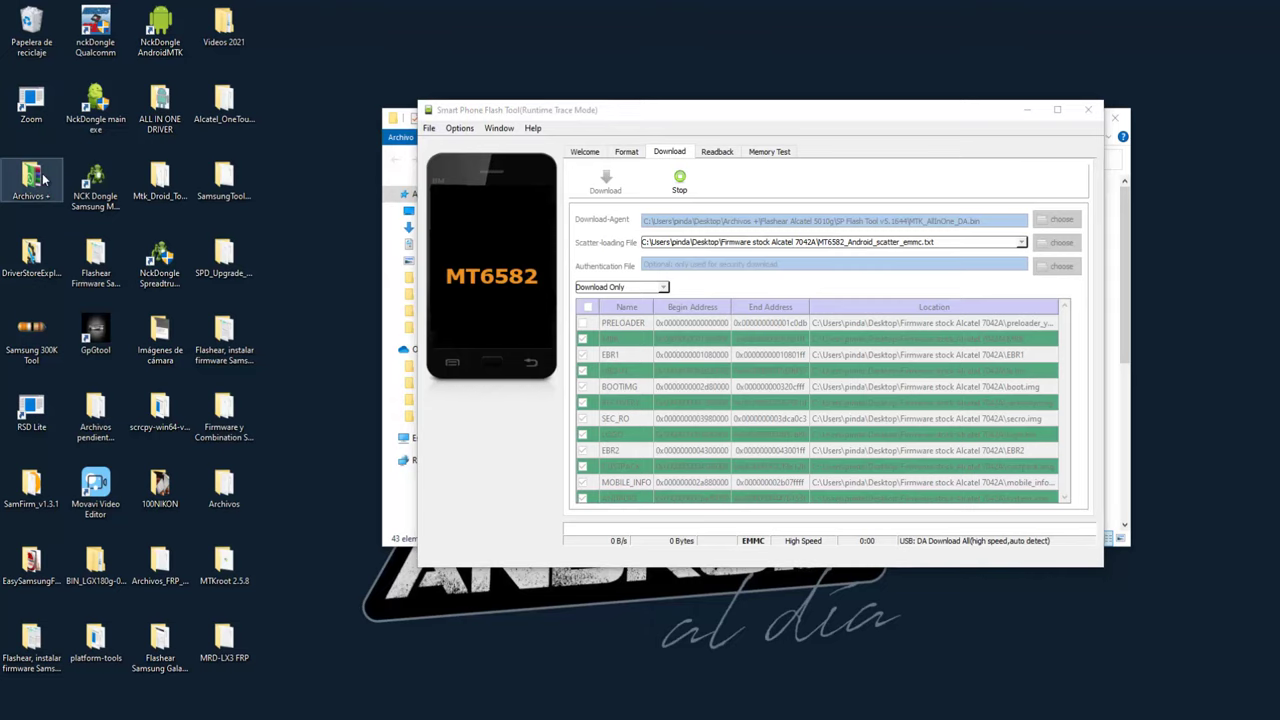
{"action": "double_click", "coordinate": [44, 179]}
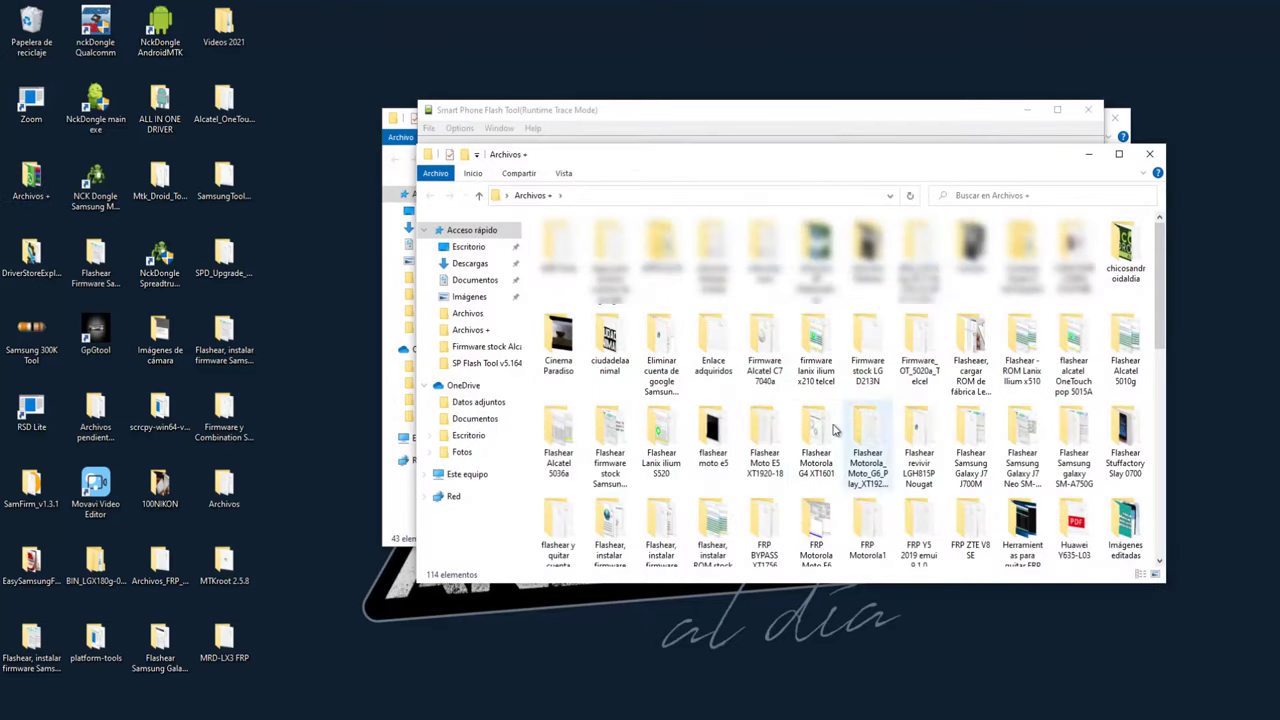
{"action": "double_click", "coordinate": [712, 525]}
{"action": "double_click", "coordinate": [818, 272]}
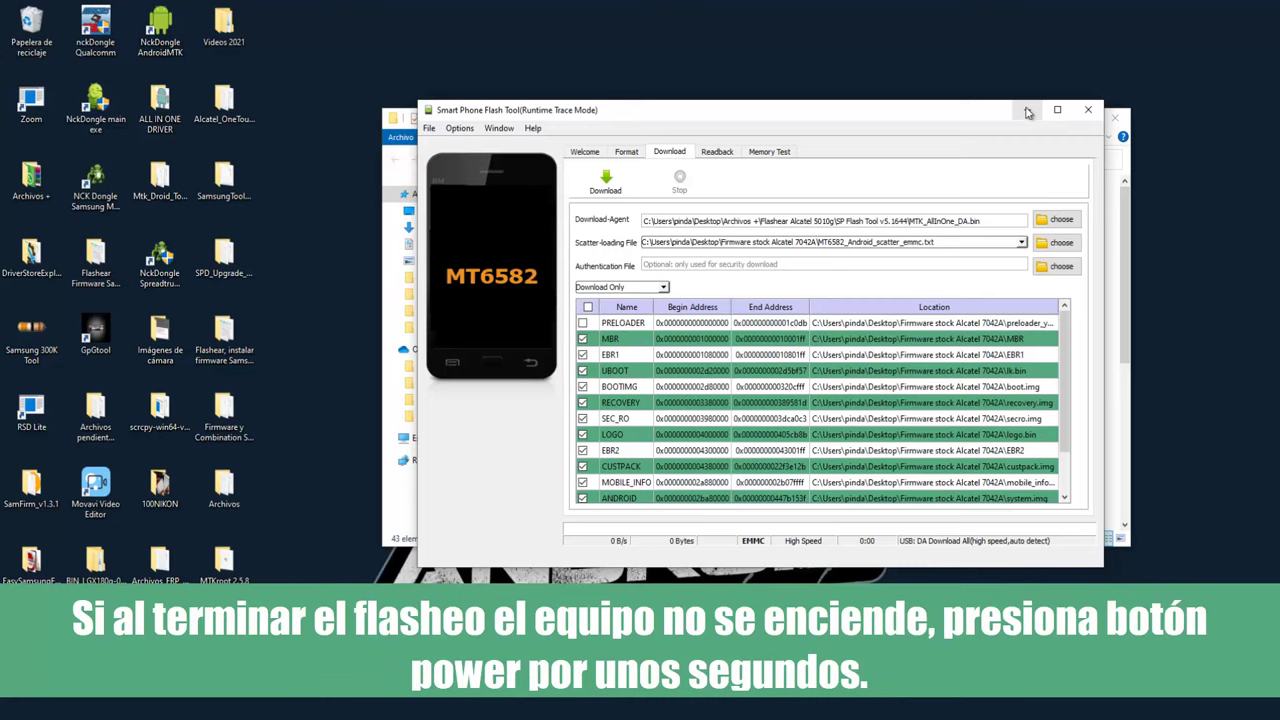
Minimize the Smart Phone Flash Tool window and the SP Flash Tool v5.1644 folder to return to the desktop.
{"action": "left_click", "coordinate": [1027, 112]}
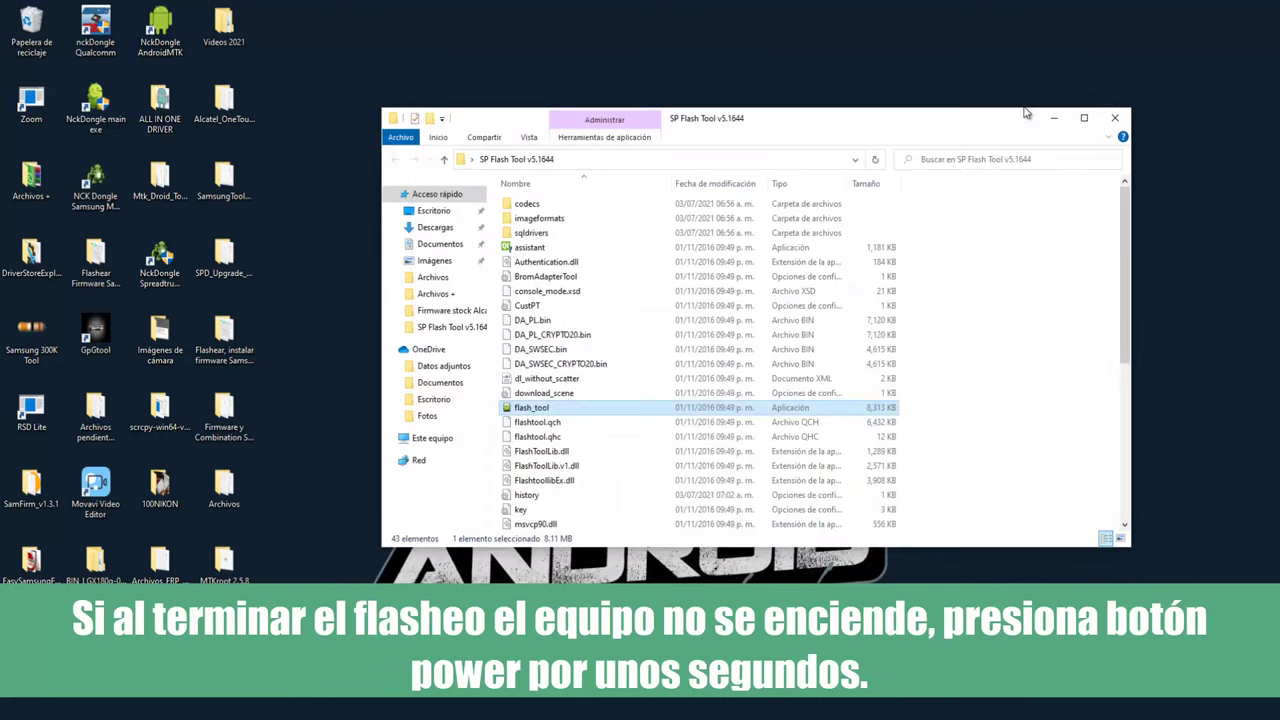
{"action": "left_click", "coordinate": [1038, 122]}
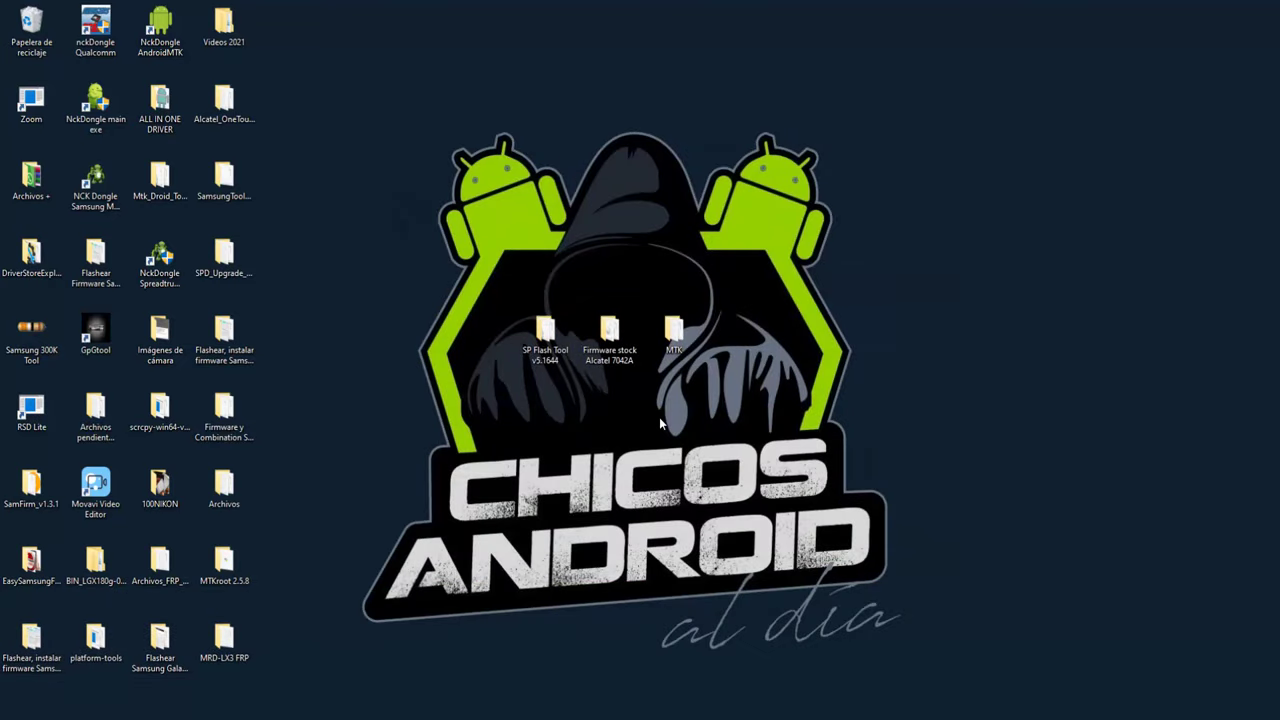